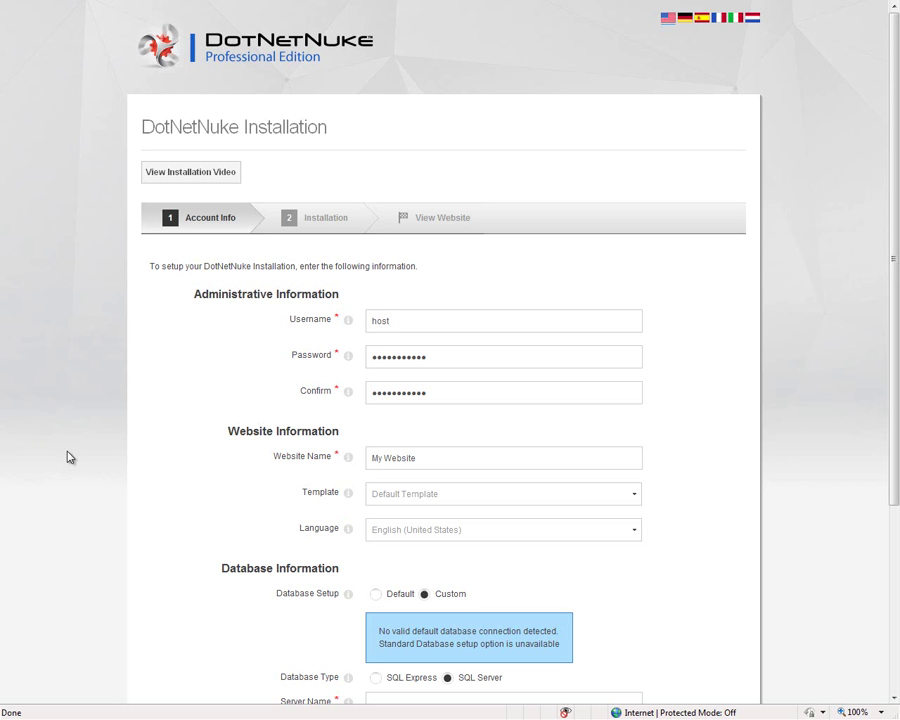
Submit the completed administrator, website and database details to start the DotNetNuke installation.
scroll(108, 438, "down", 2)
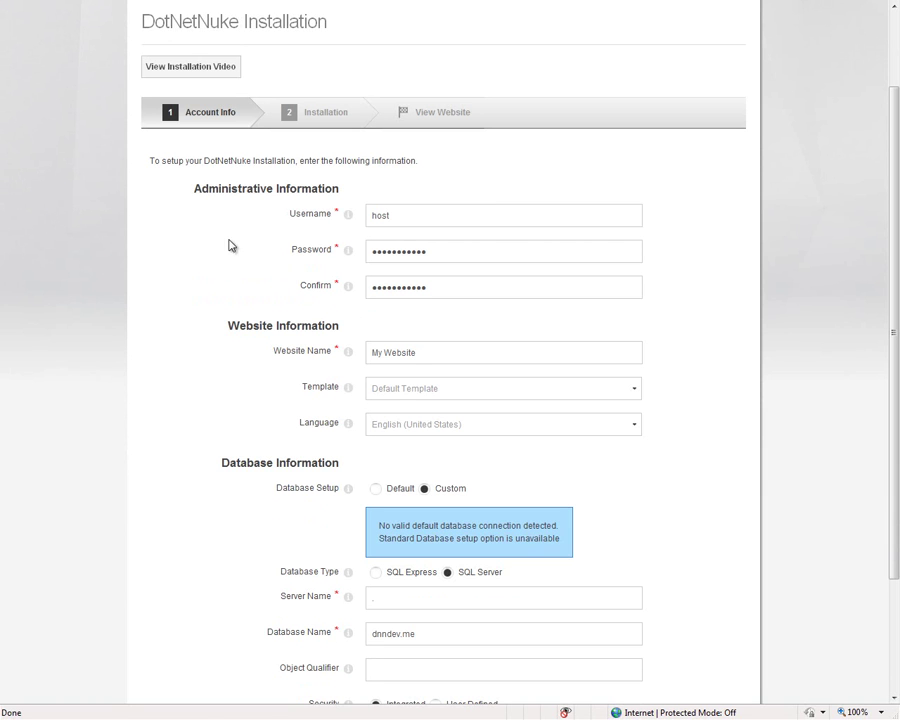
scroll(324, 401, "down", 3)
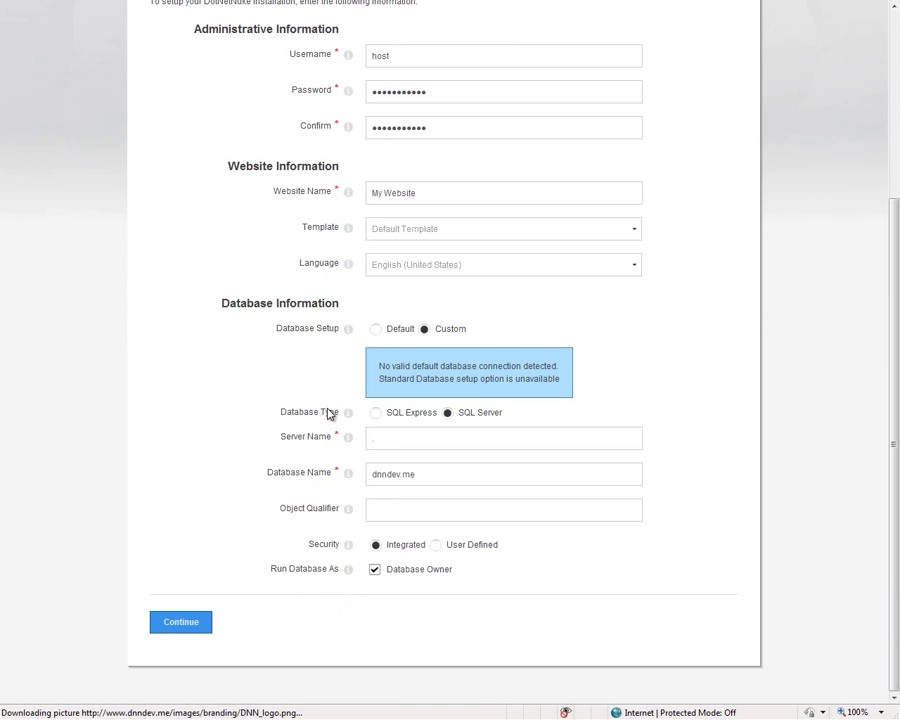
left_click(192, 620)
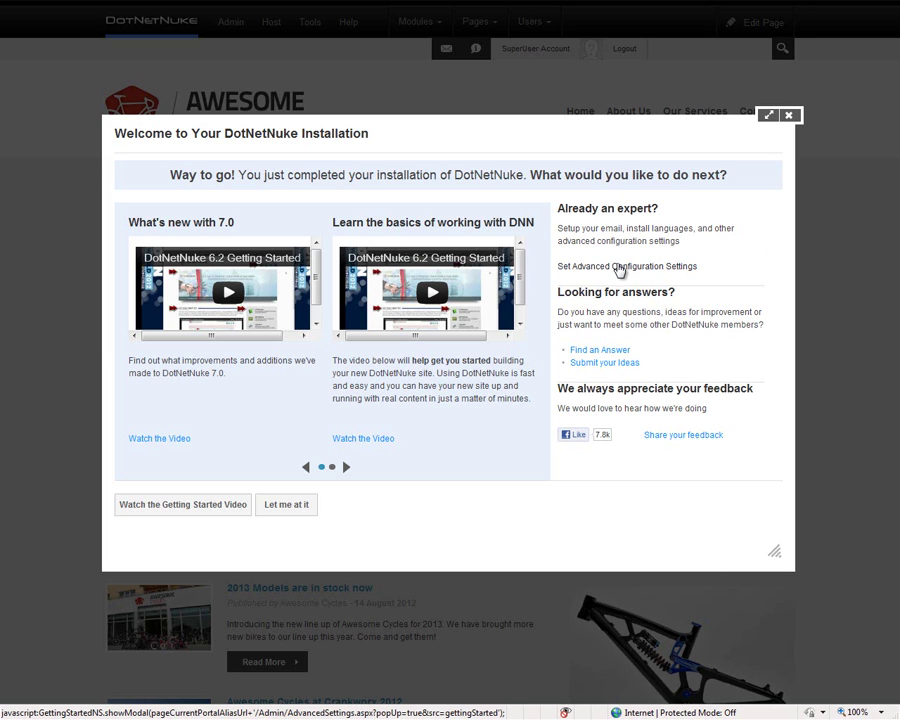
Advance the welcome tips one slide, then dismiss the welcome dialog.
left_click(346, 469)
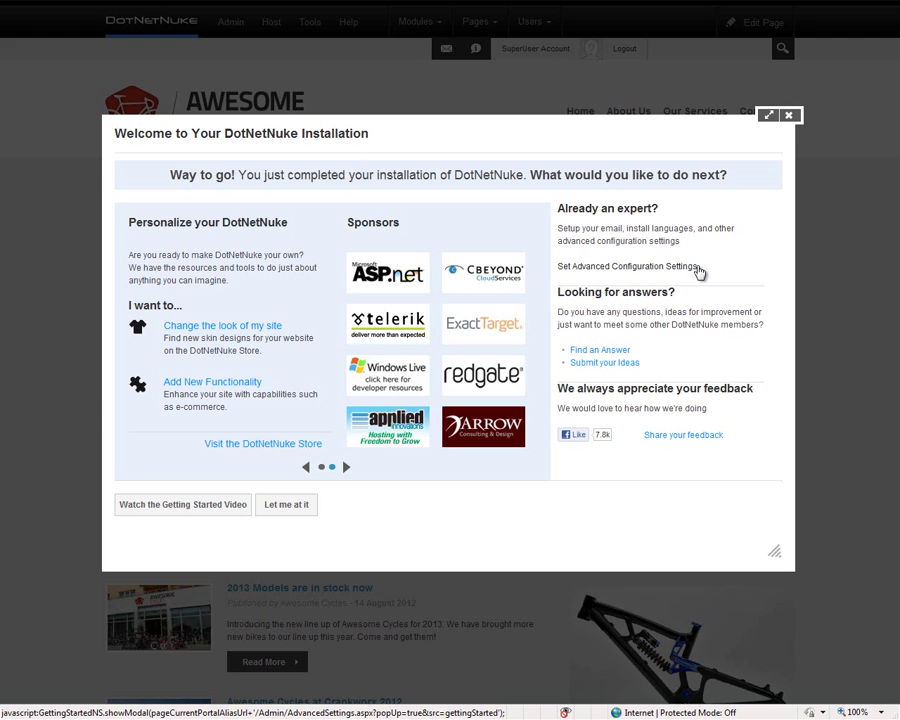
left_click(789, 116)
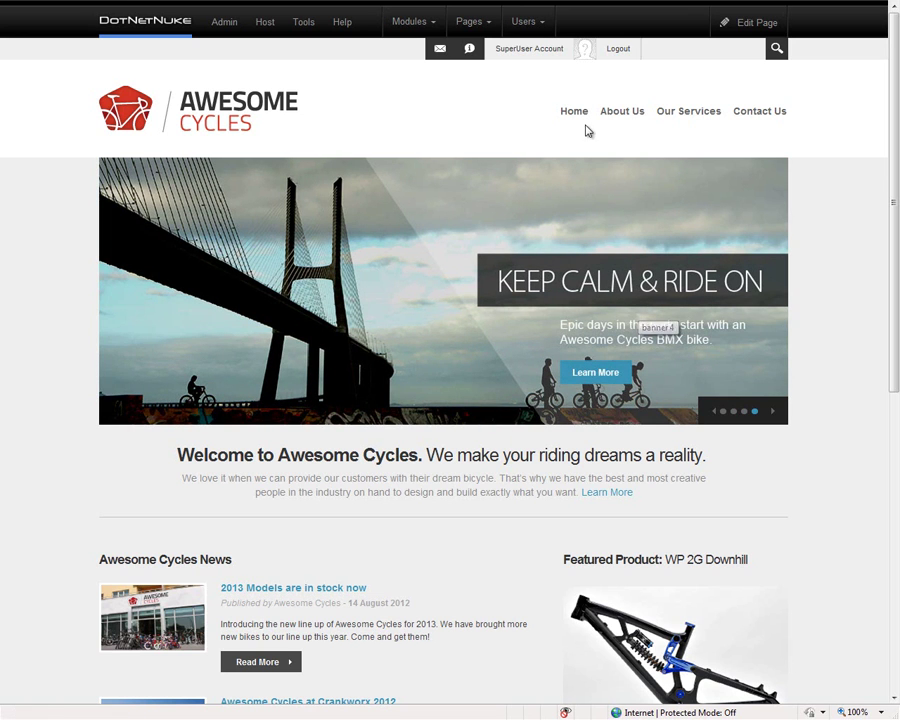
Display the Admin mega-menu listing Event Viewer, Site Settings, User Accounts and more.
mouse_move(636, 116)
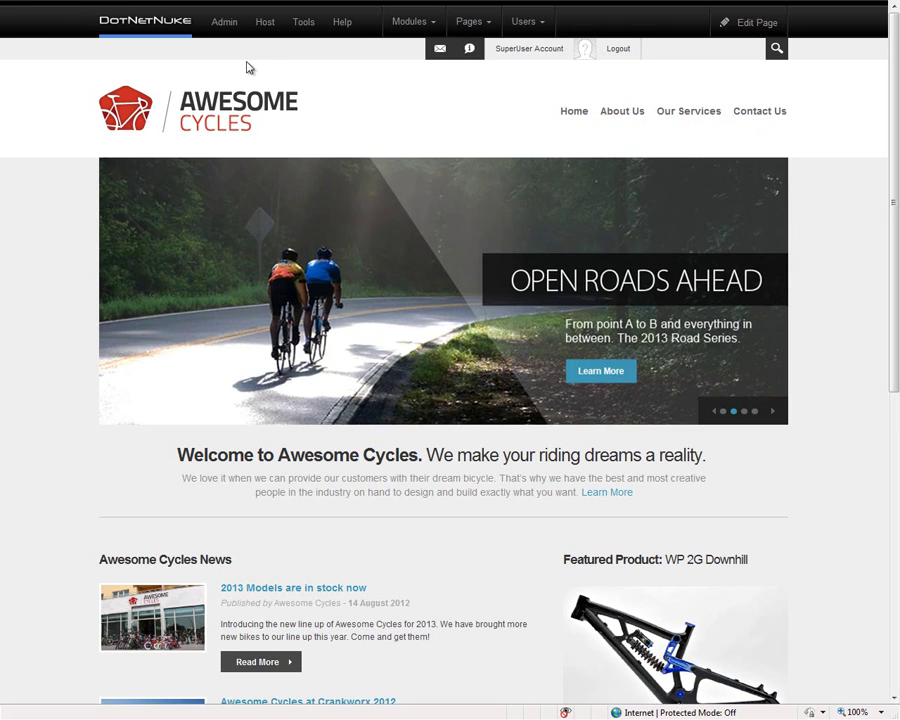
mouse_move(236, 25)
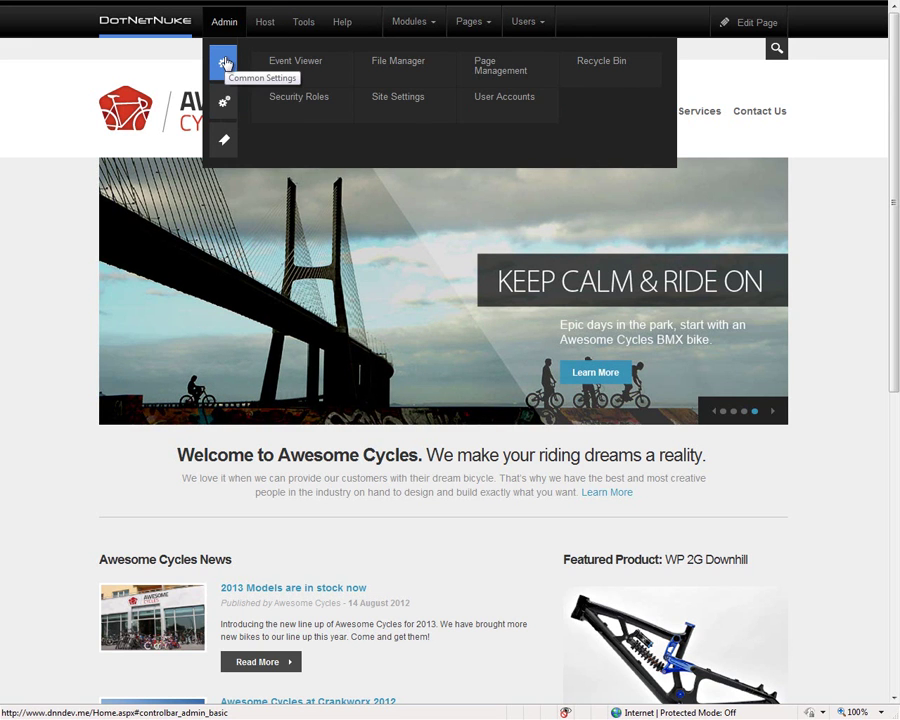
Bookmark Event Viewer and Advanced Configuration Settings in the Admin menu.
mouse_move(225, 103)
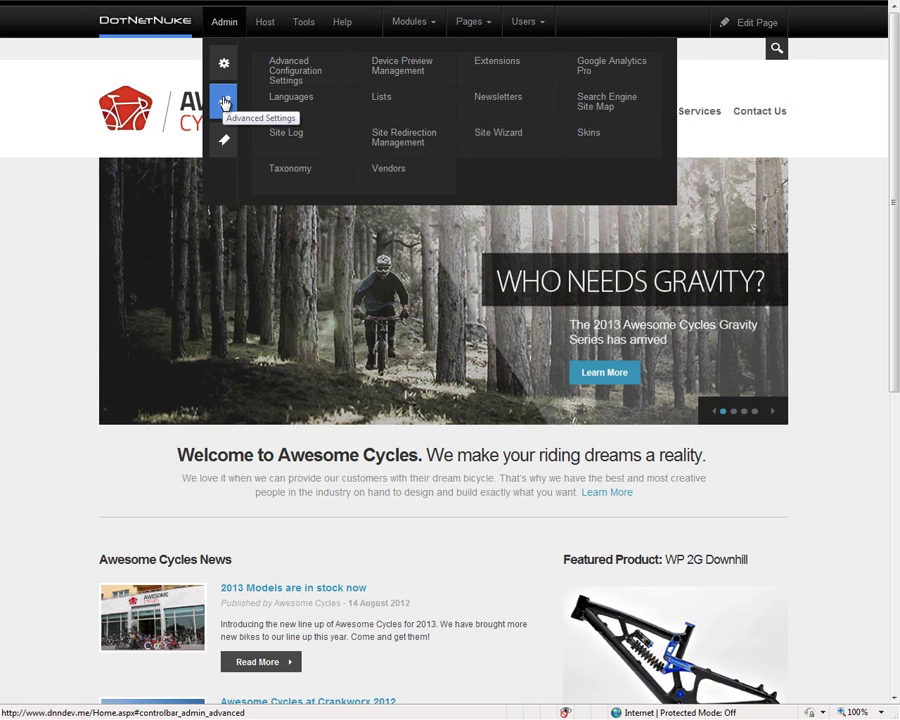
mouse_move(224, 148)
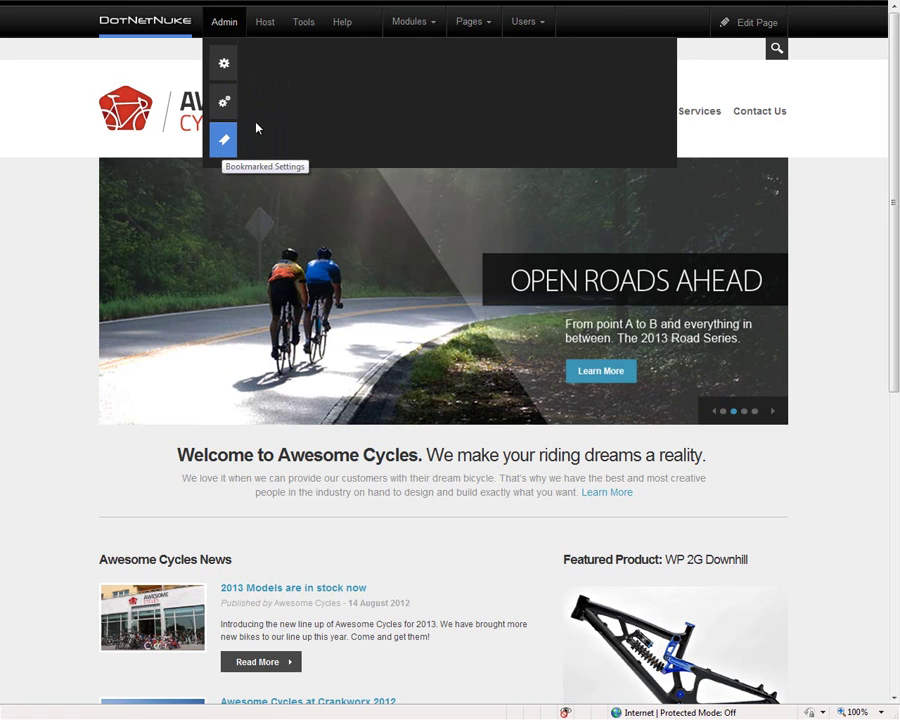
mouse_move(223, 72)
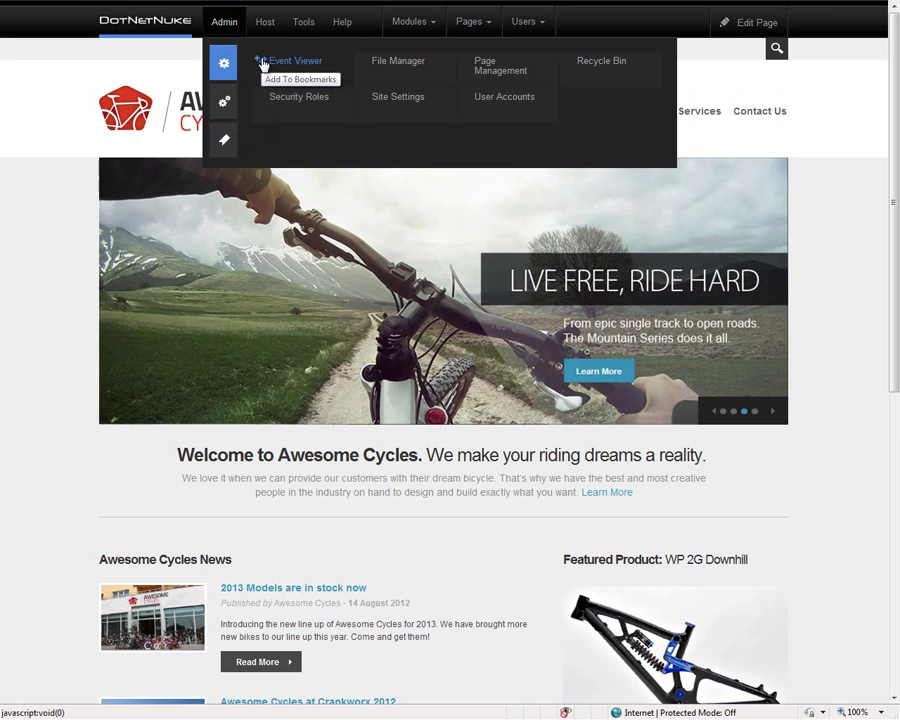
left_click(262, 64)
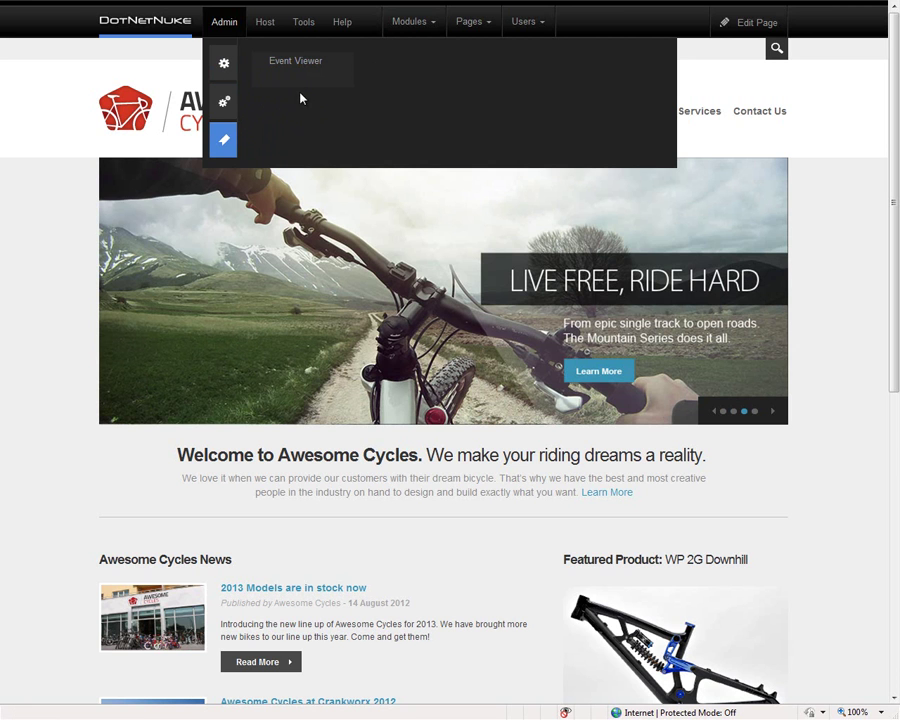
left_click(226, 104)
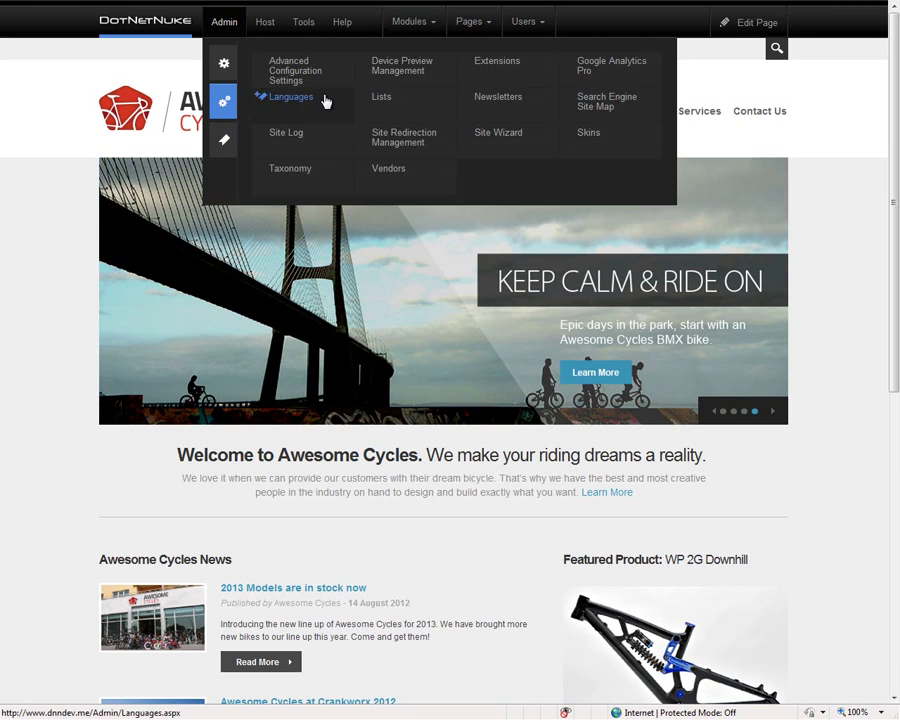
left_click(261, 63)
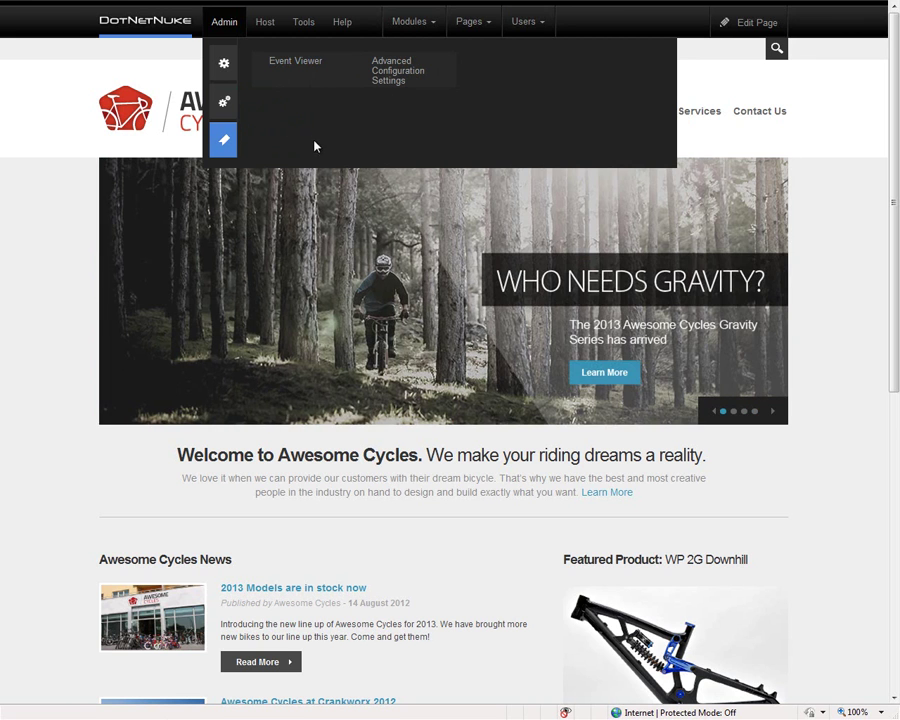
mouse_move(275, 28)
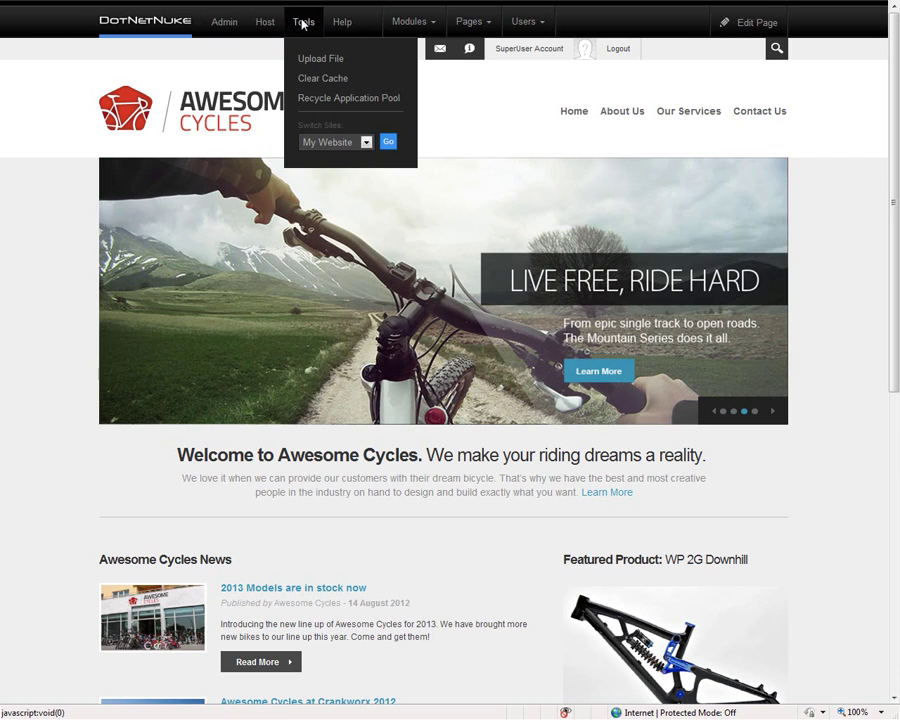
Show the Modules menu with Add New Module, Add Existing Module and Find More Modules.
mouse_move(338, 27)
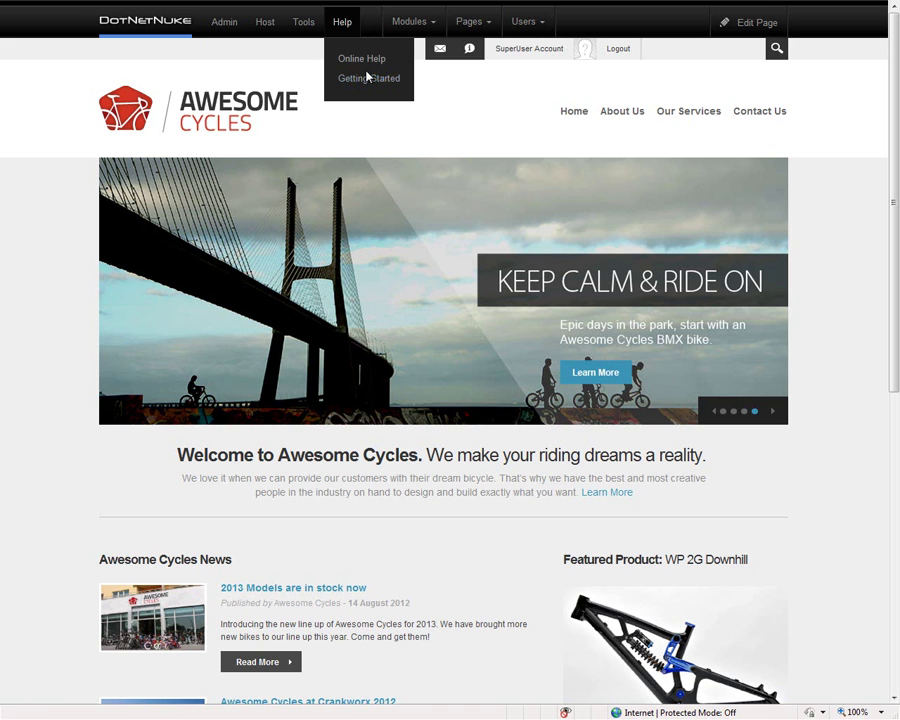
mouse_move(405, 30)
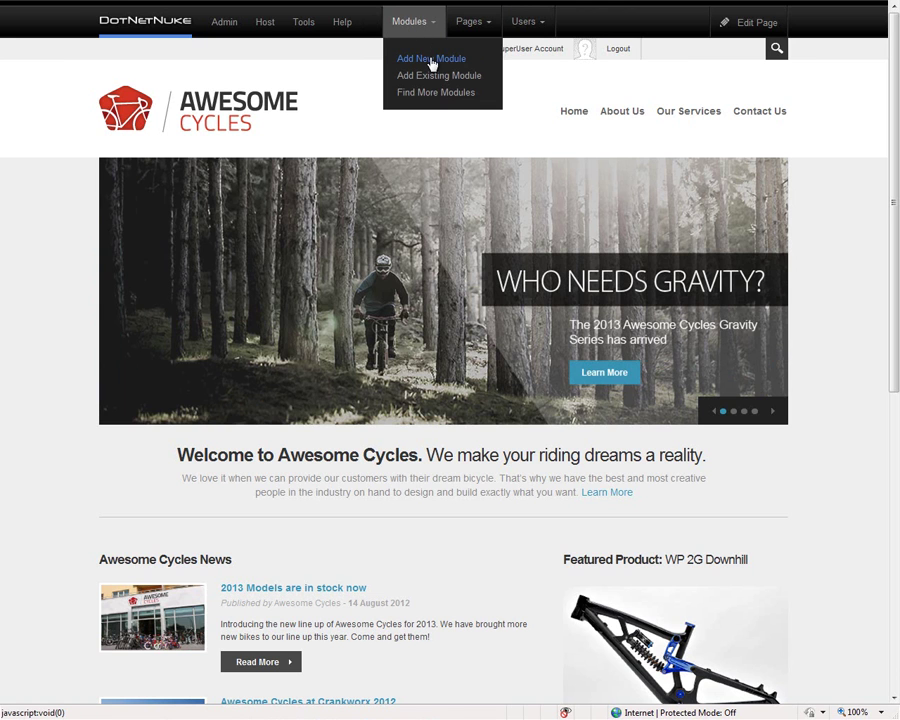
Place an HTML Pro module on the Home page directly below the banner slideshow.
left_click(433, 60)
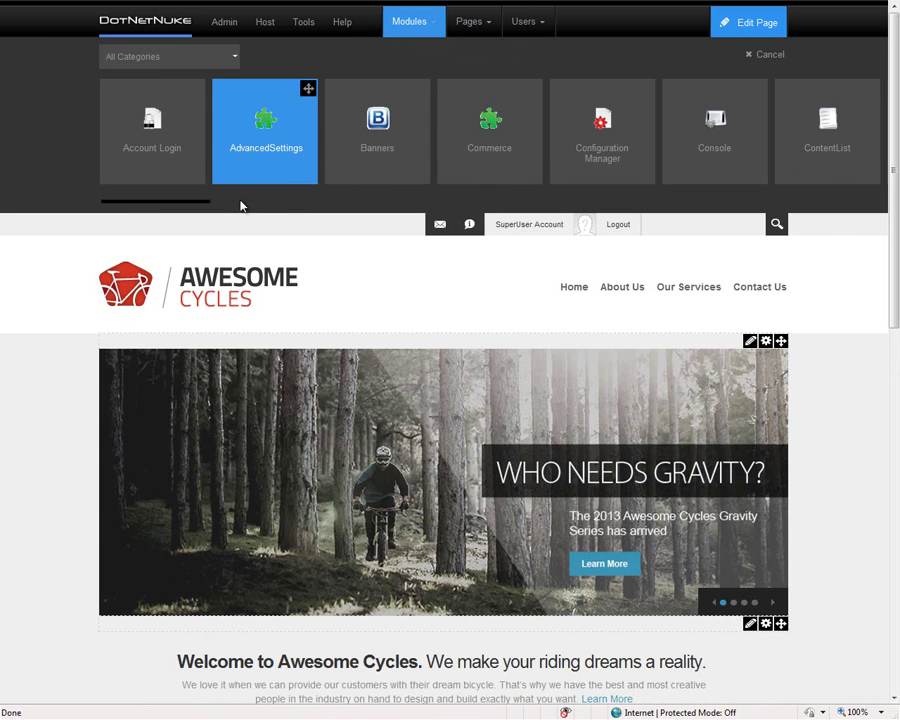
left_click_drag(207, 206, 401, 210)
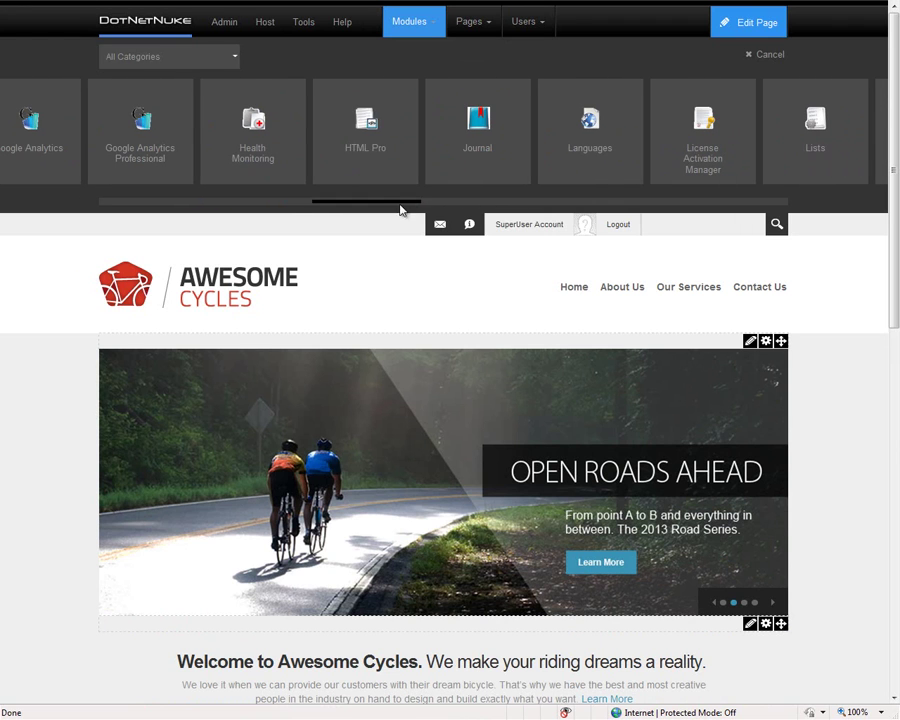
left_click_drag(409, 87, 381, 642)
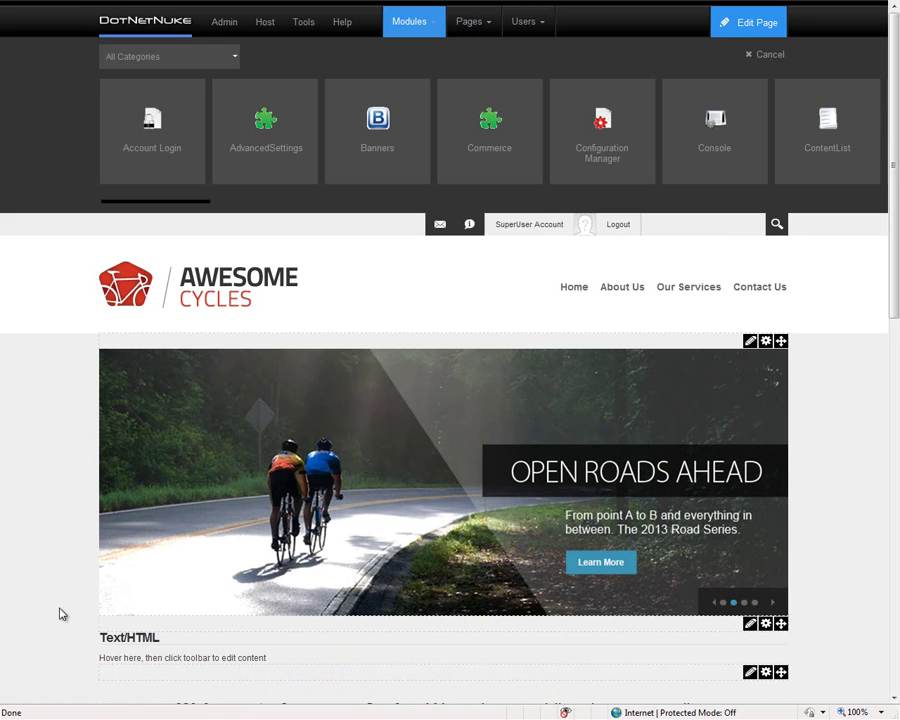
left_click(469, 21)
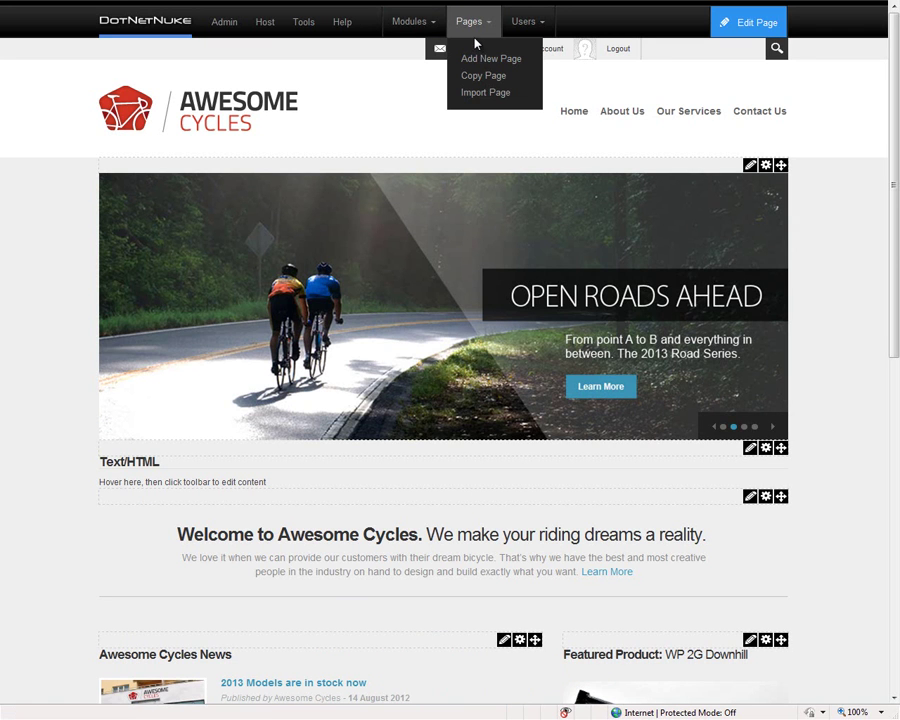
Close edit mode so the Home page appears as visitors see it.
mouse_move(537, 24)
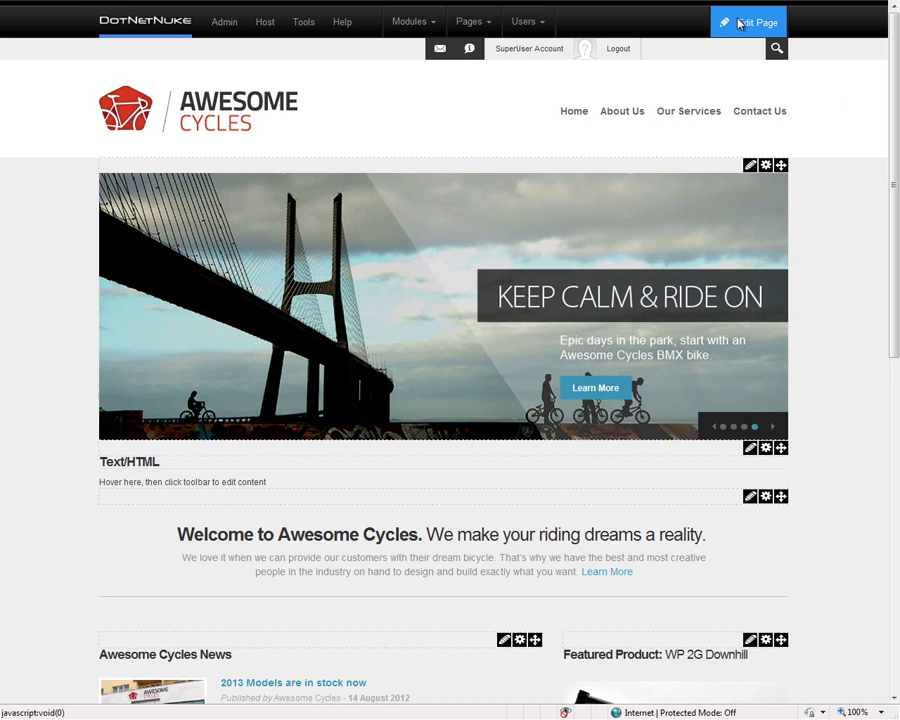
mouse_move(745, 22)
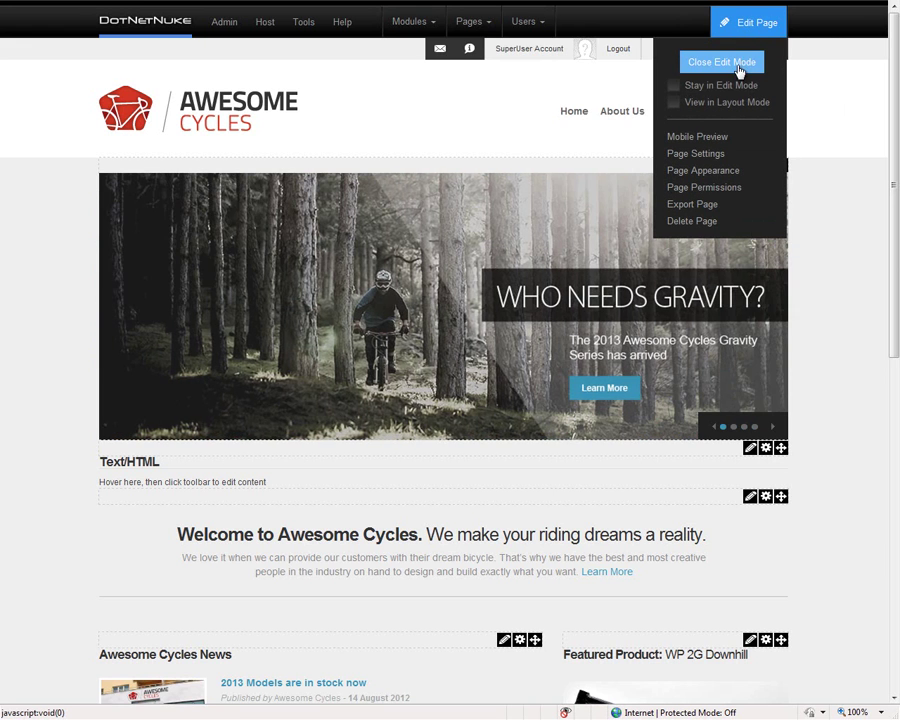
left_click(740, 63)
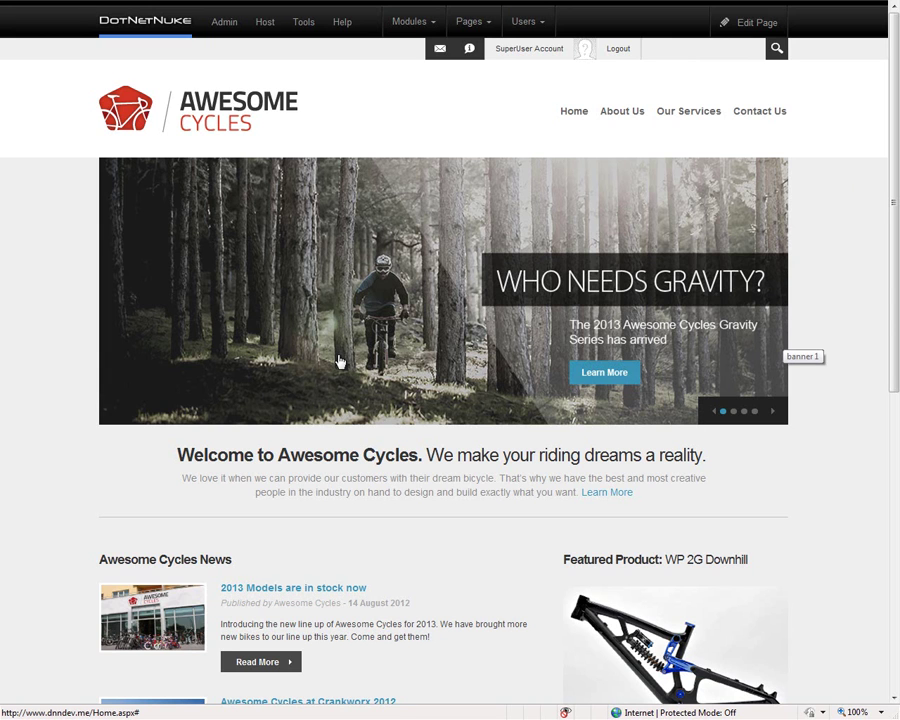
Turn Edit Page mode back on and inspect the Text/HTML module's gear, move and pencil icons.
mouse_move(810, 6)
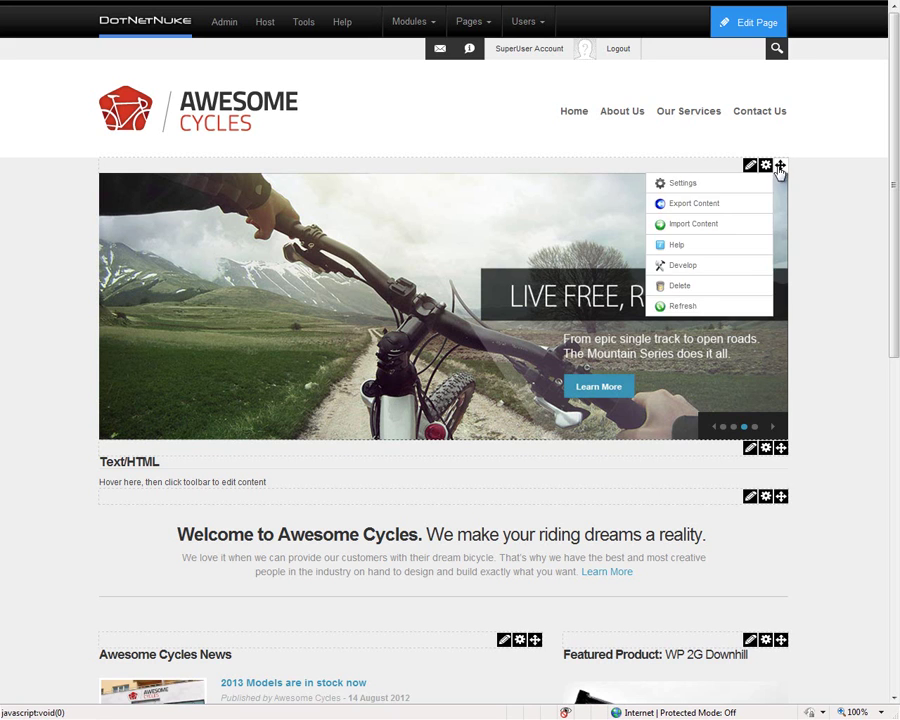
mouse_move(780, 168)
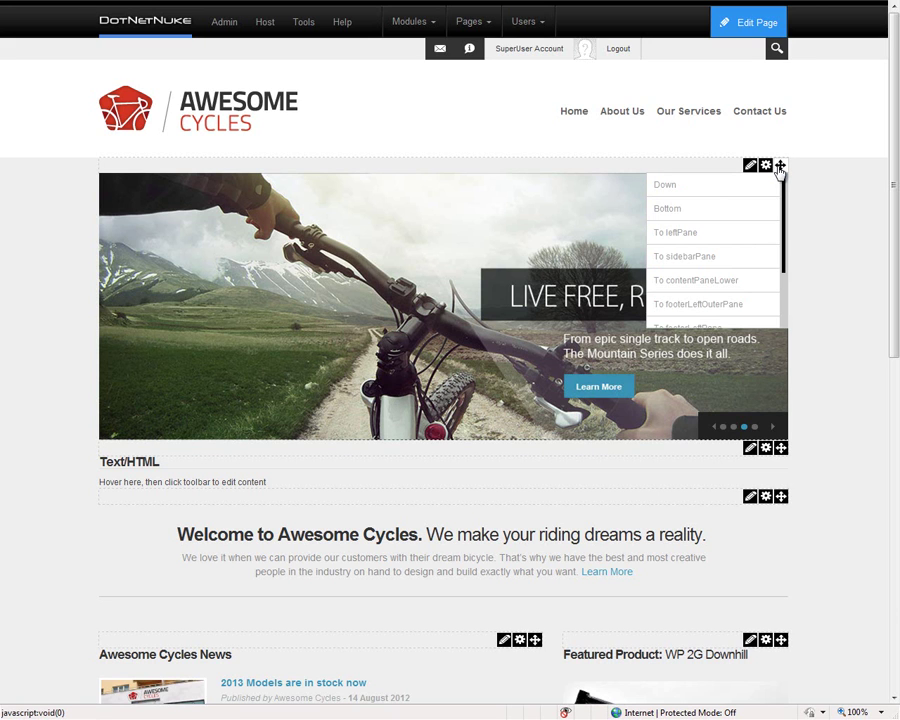
mouse_move(751, 170)
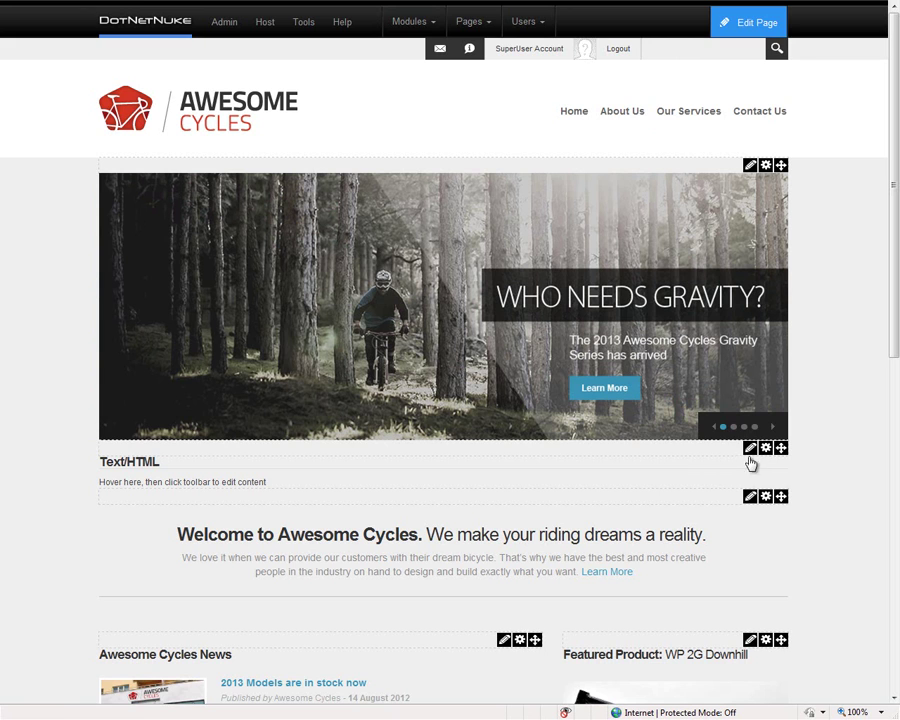
Replace the Text/HTML module's placeholder content with the text 'This is content'.
mouse_move(752, 453)
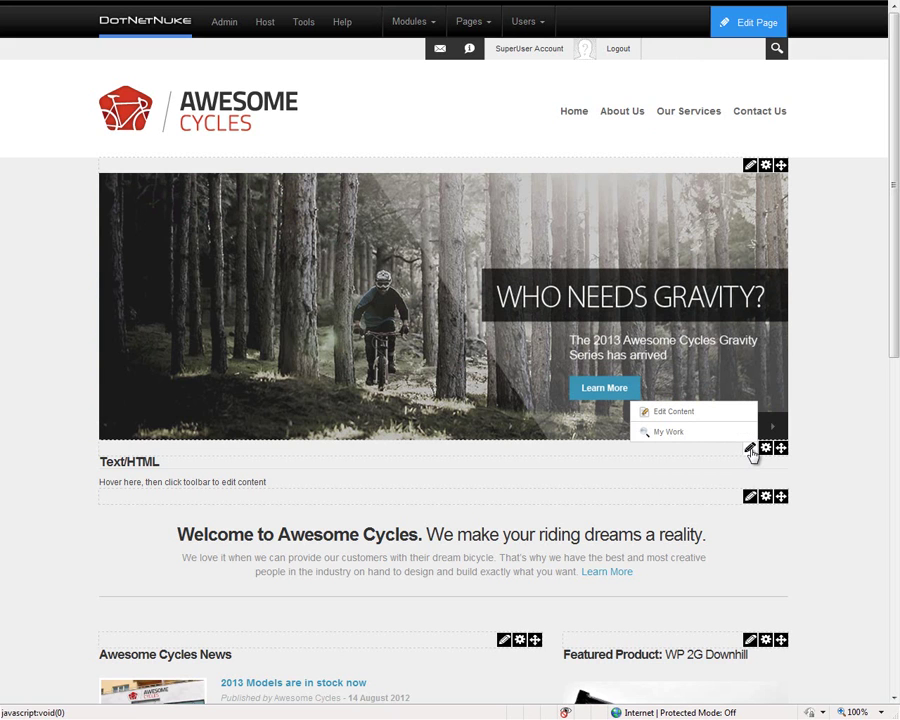
left_click(696, 414)
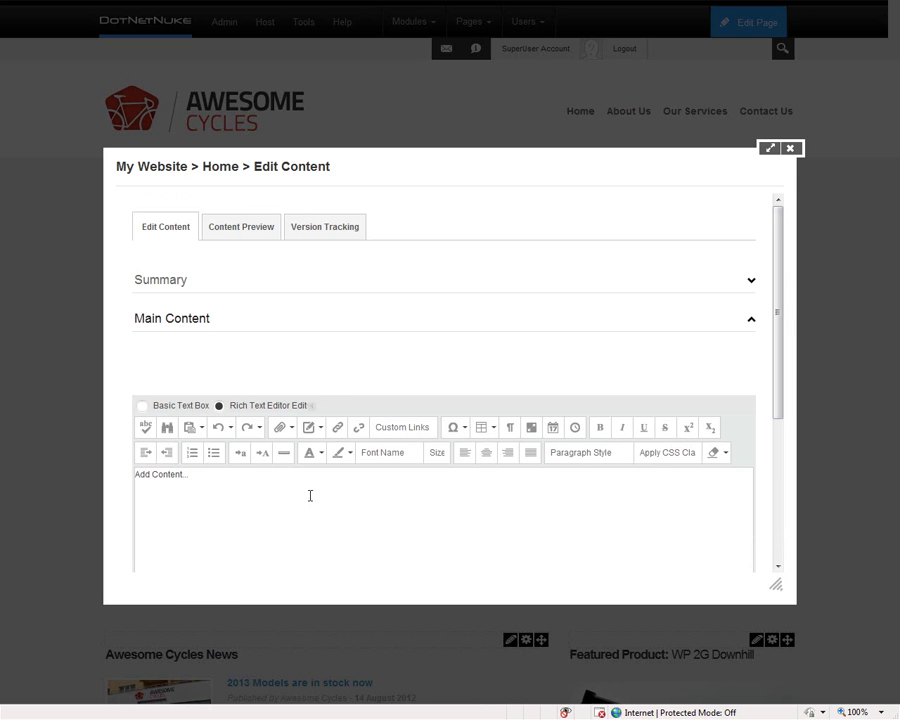
mouse_move(780, 310)
left_mouse_down()
mouse_move(785, 340)
mouse_move(787, 320)
left_mouse_up()
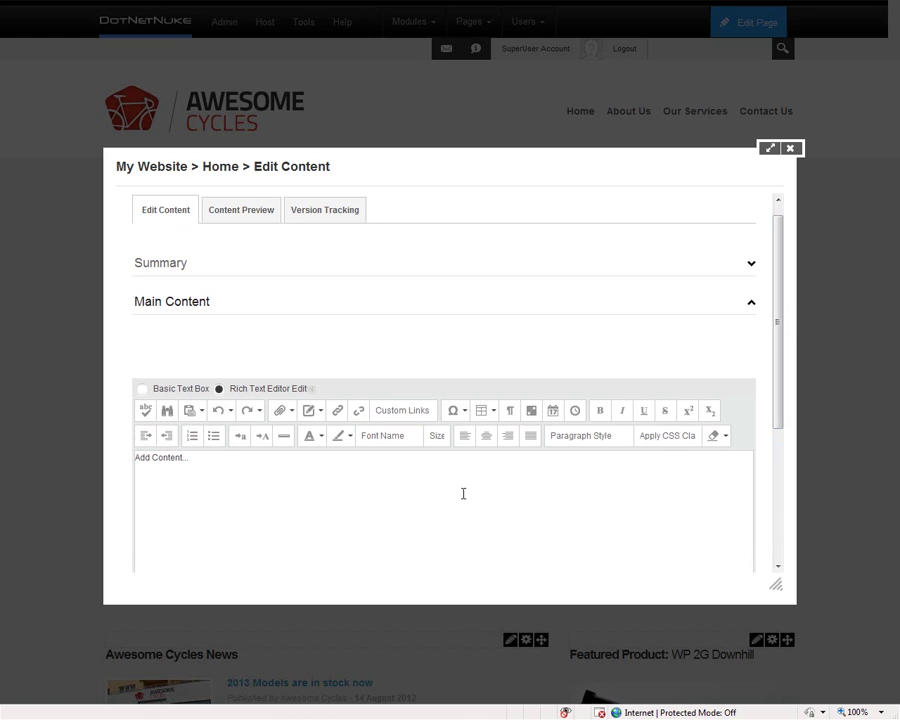
triple_click(163, 460)
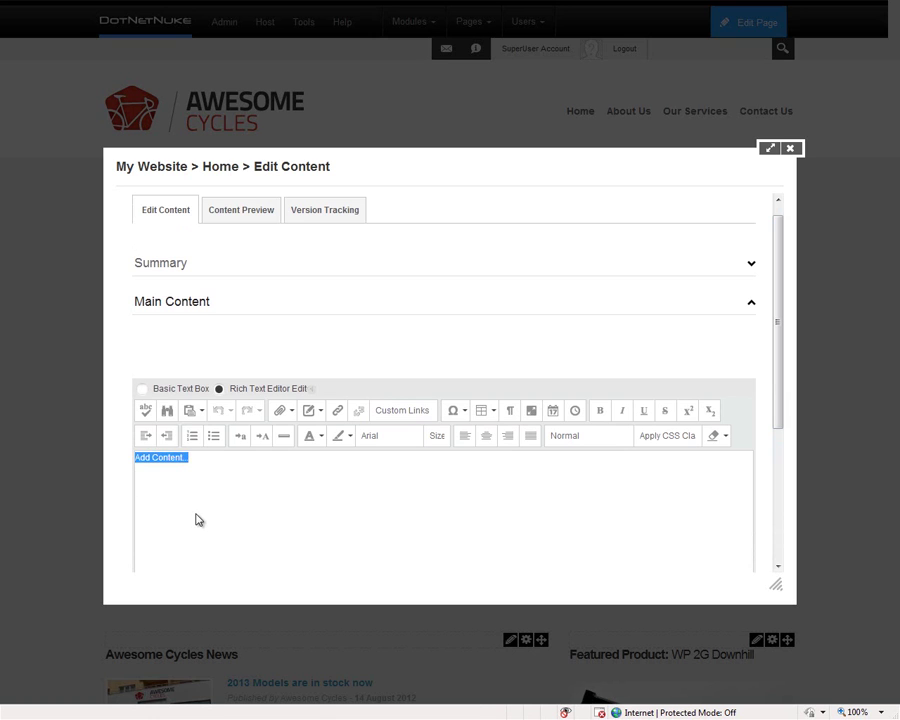
key("Delete")
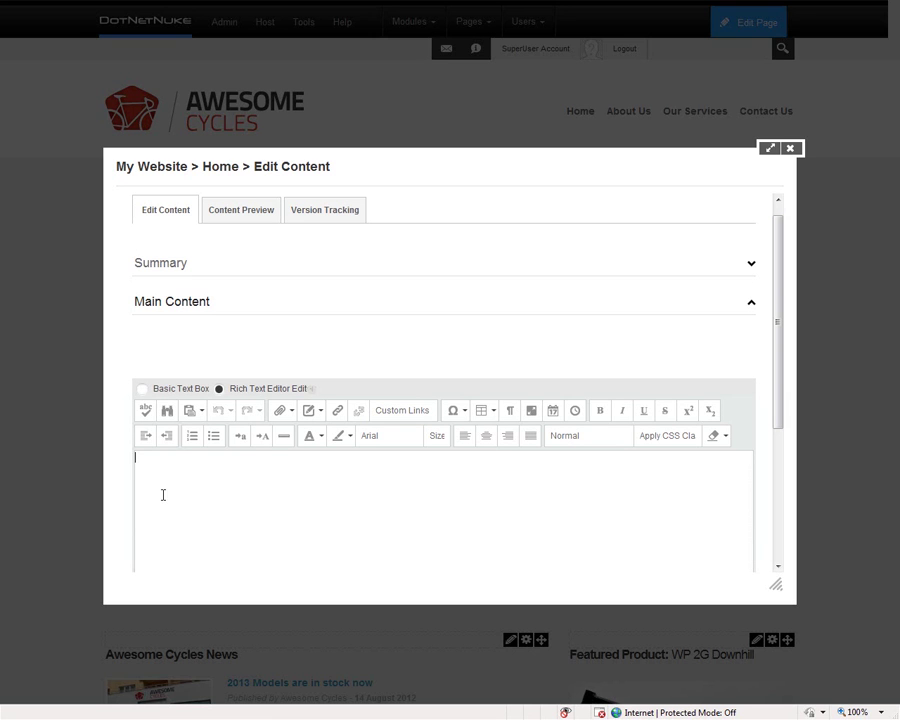
type("This is")
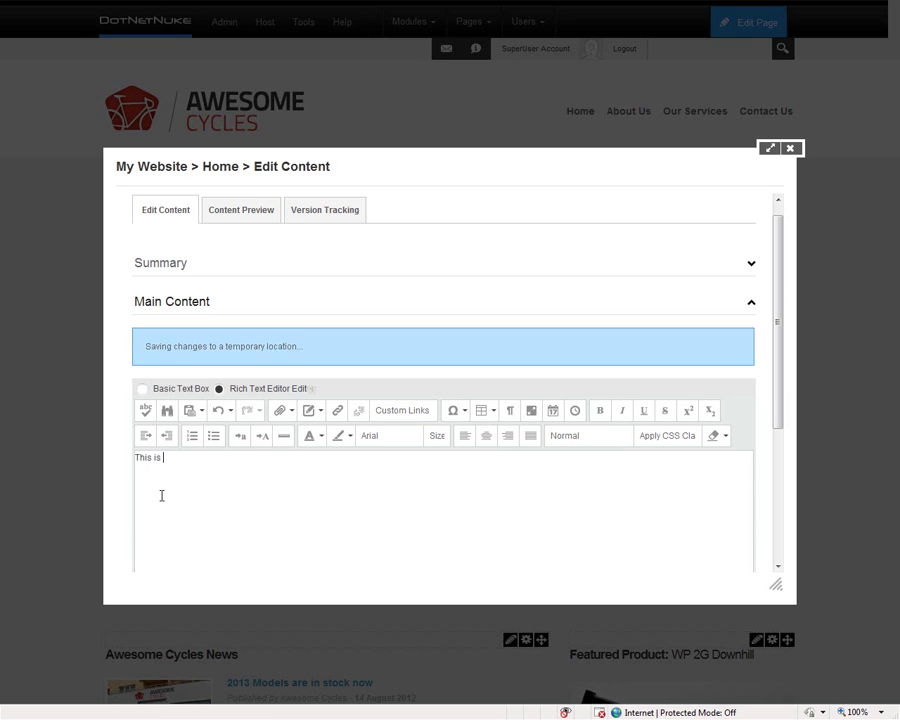
type(" content")
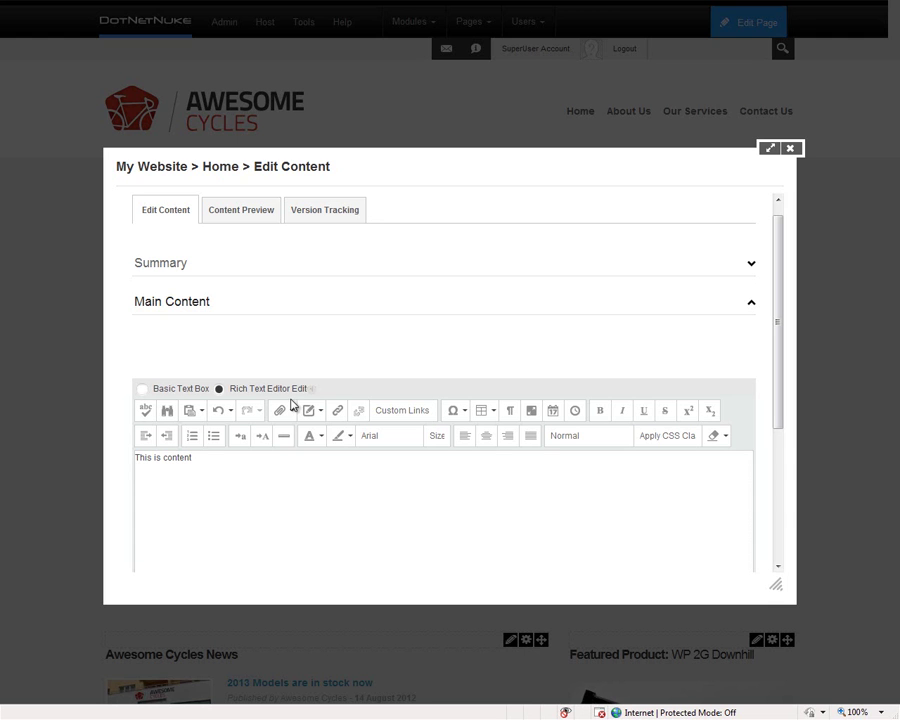
left_click_drag(780, 374, 434, 595)
Save 'This is content', then add the line 'this is another change' and save again.
left_click(171, 569)
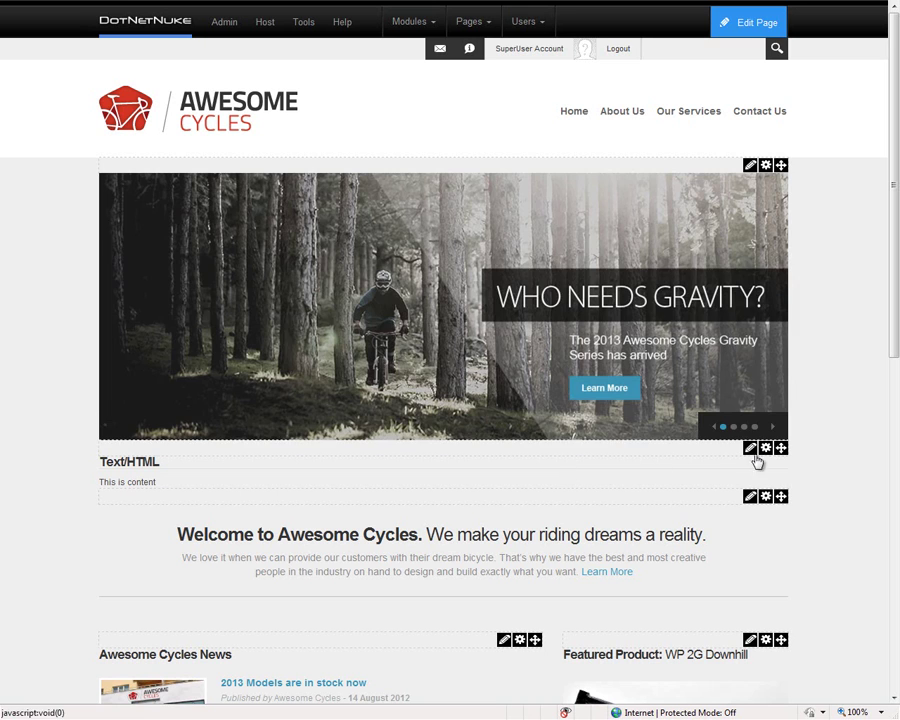
mouse_move(757, 450)
left_click(703, 420)
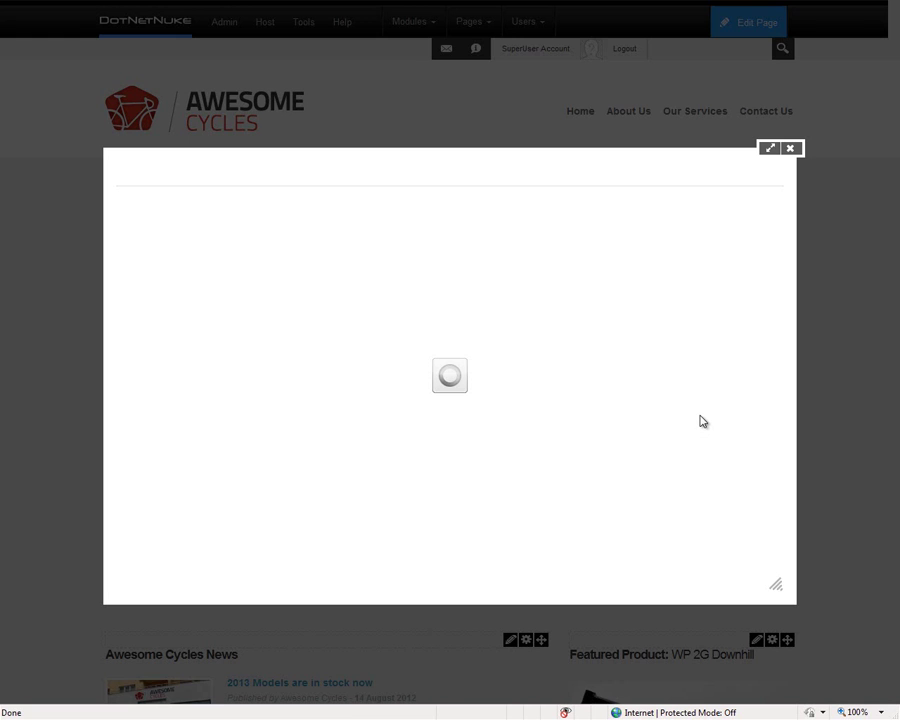
left_click(265, 506)
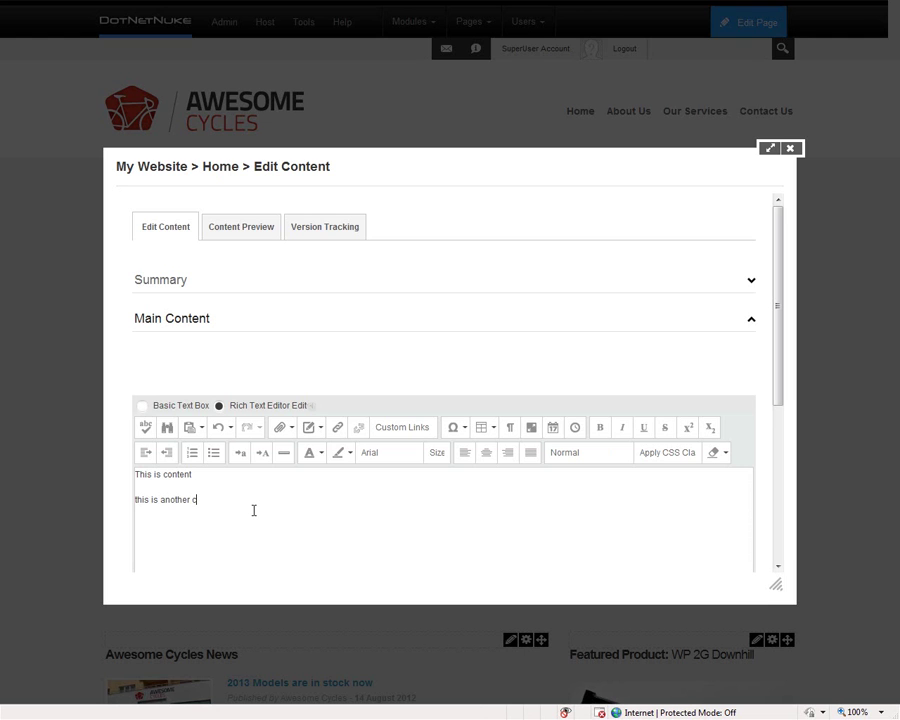
scroll(253, 510, "down", 5)
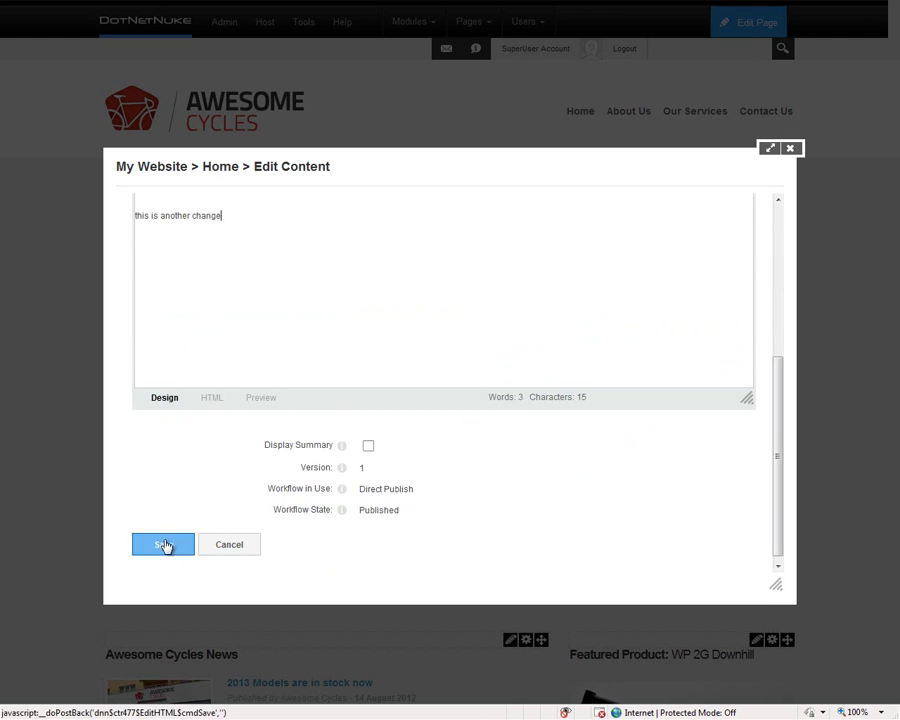
left_click(166, 542)
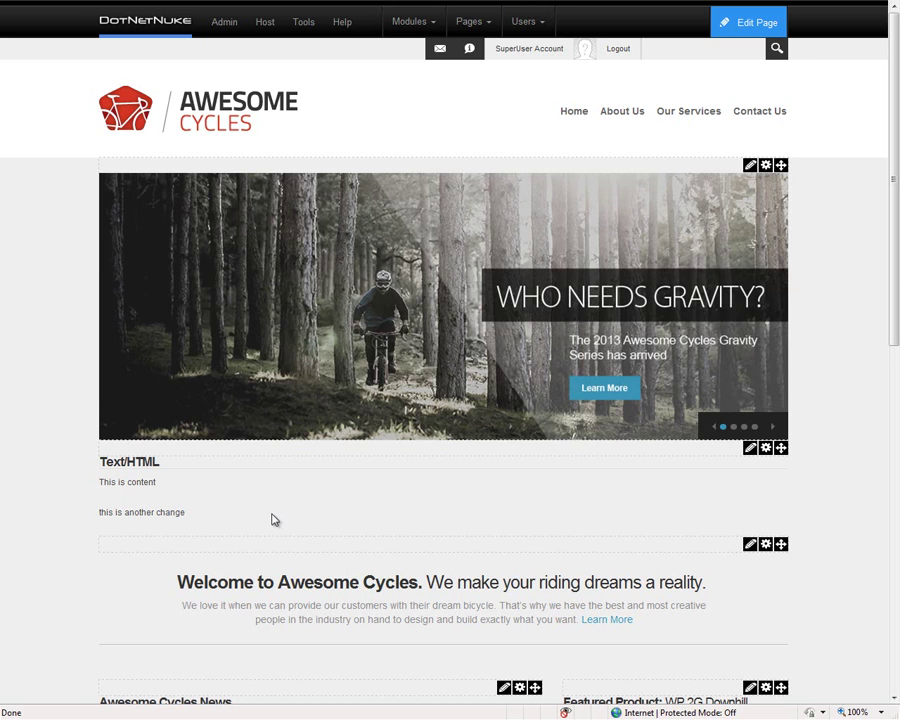
Open the Text/HTML module's version history and compare versions 1 and 2 side by side.
mouse_move(748, 449)
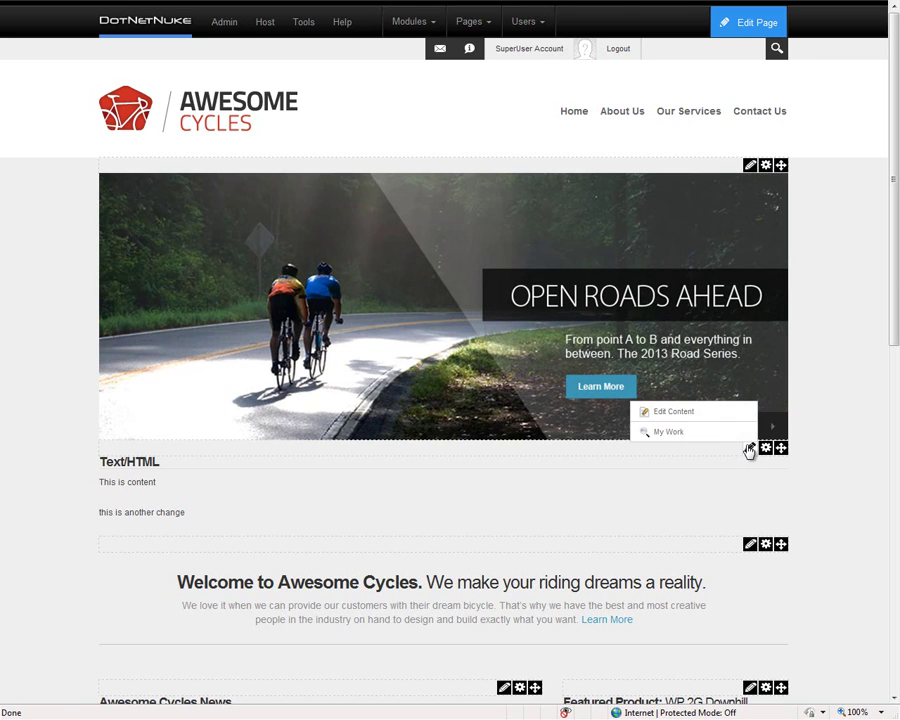
left_click(683, 421)
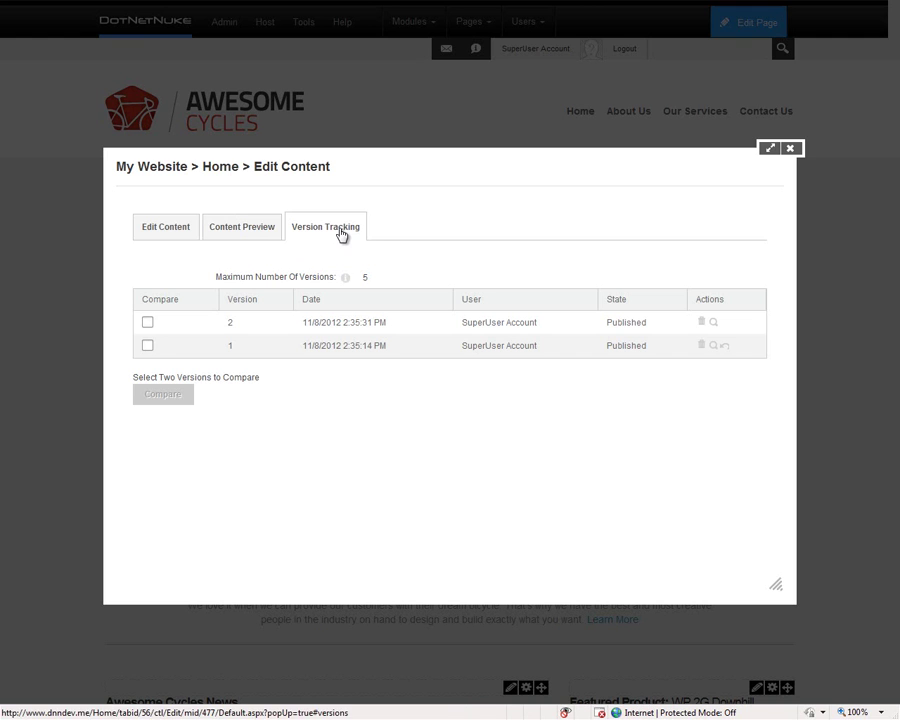
left_click(147, 322)
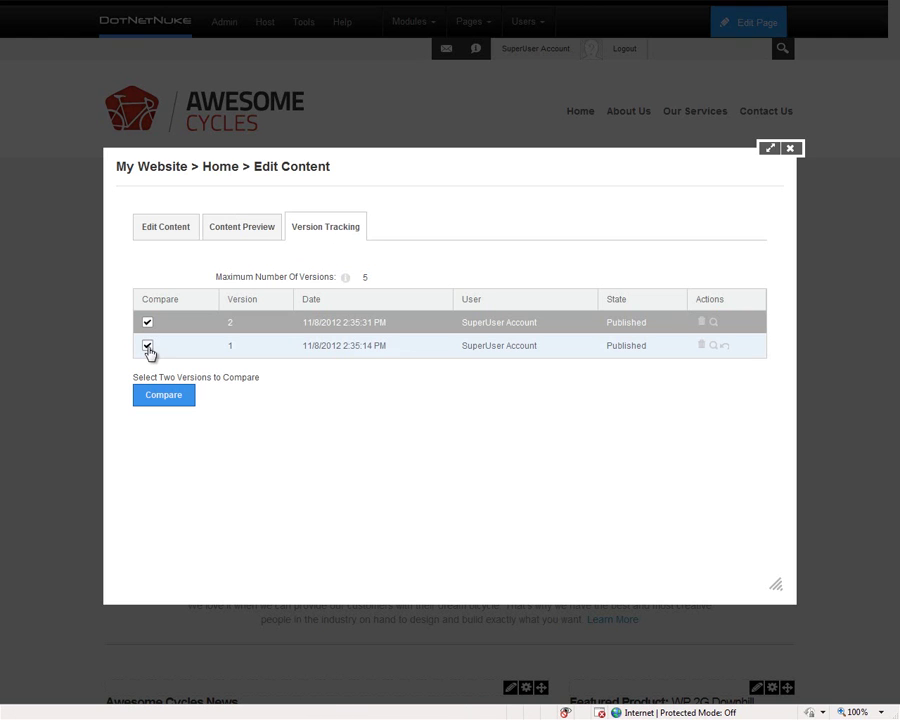
left_click(147, 346)
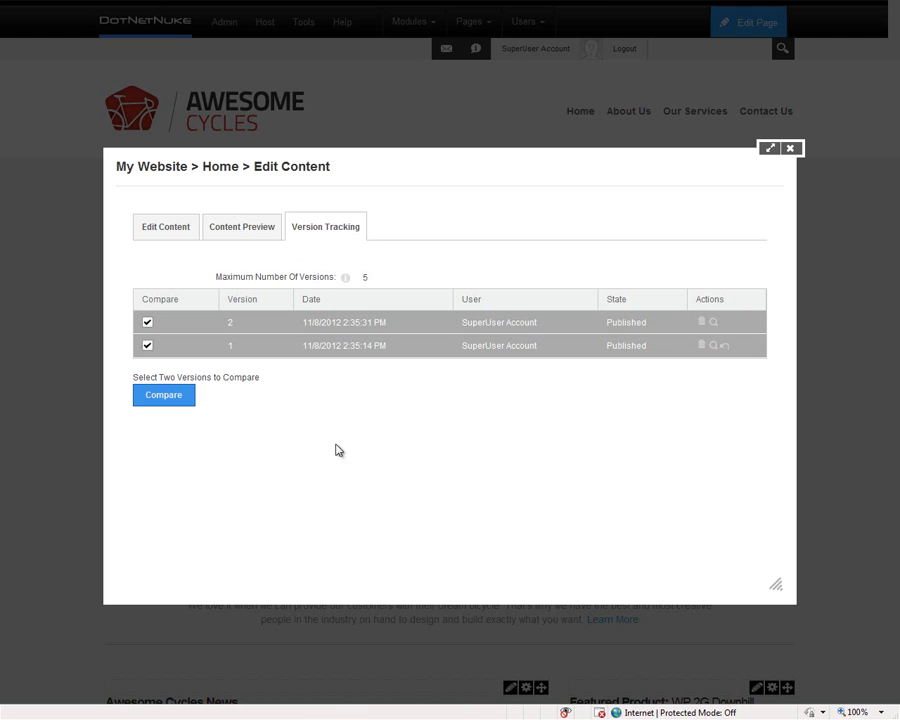
left_click(175, 403)
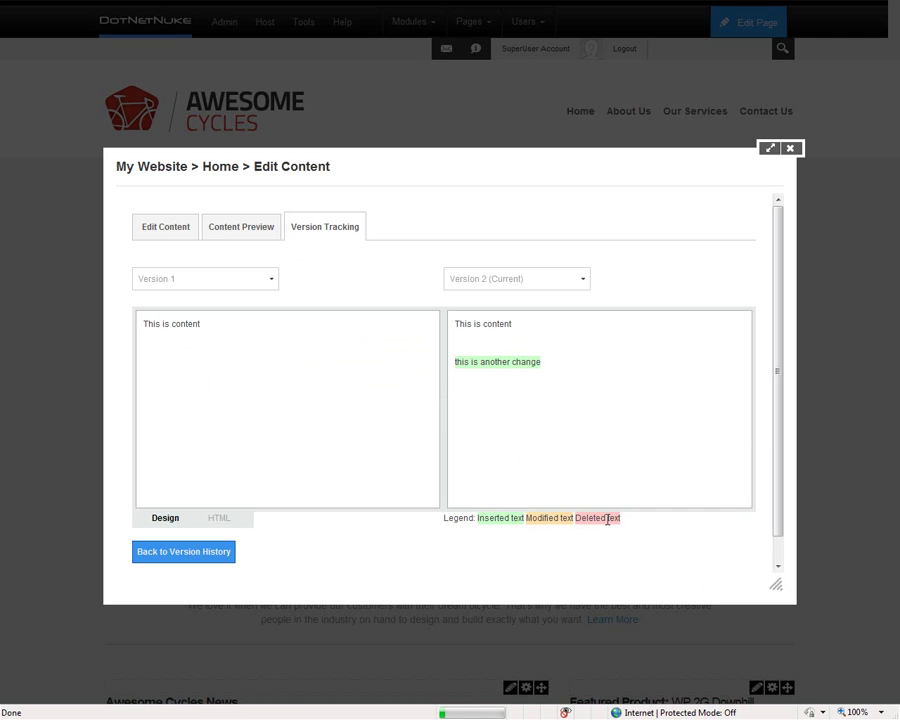
View the version 1 vs 2 differences as raw HTML, then return to Version History.
left_click(218, 519)
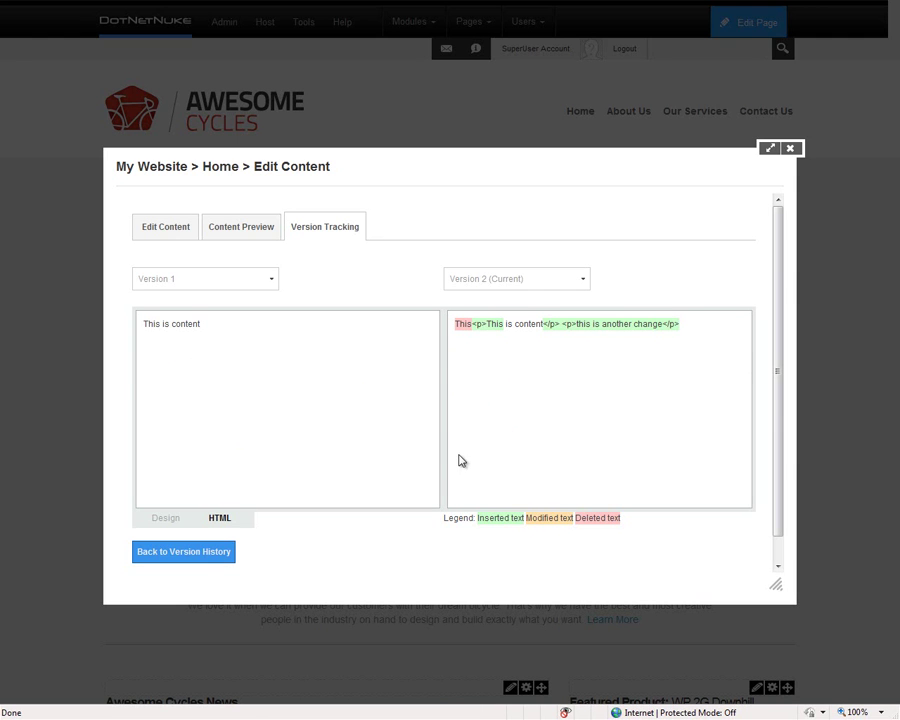
scroll(245, 552, "down", 1)
left_click(215, 532)
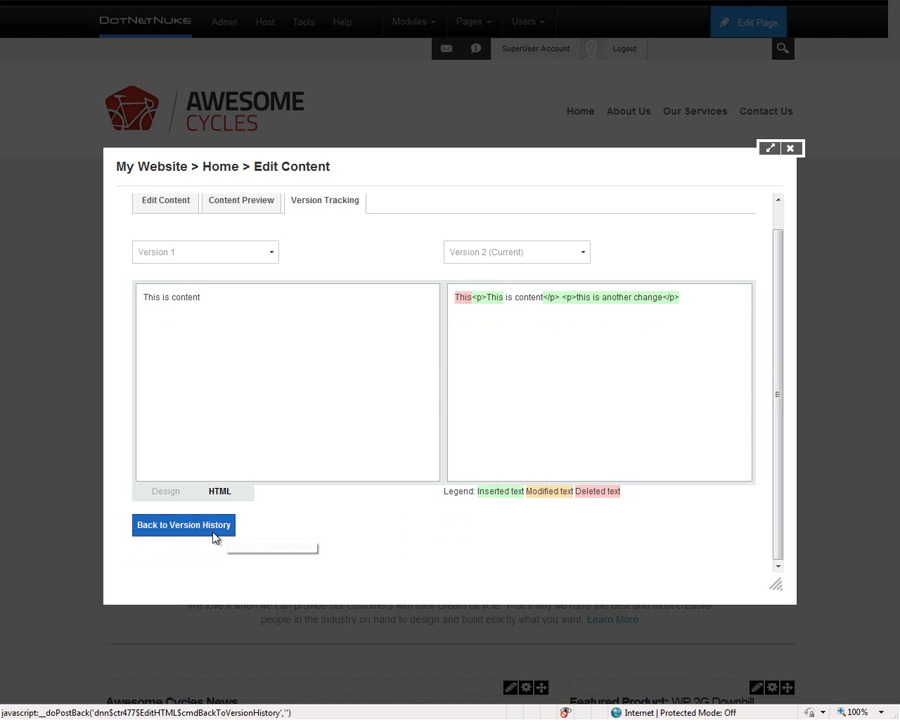